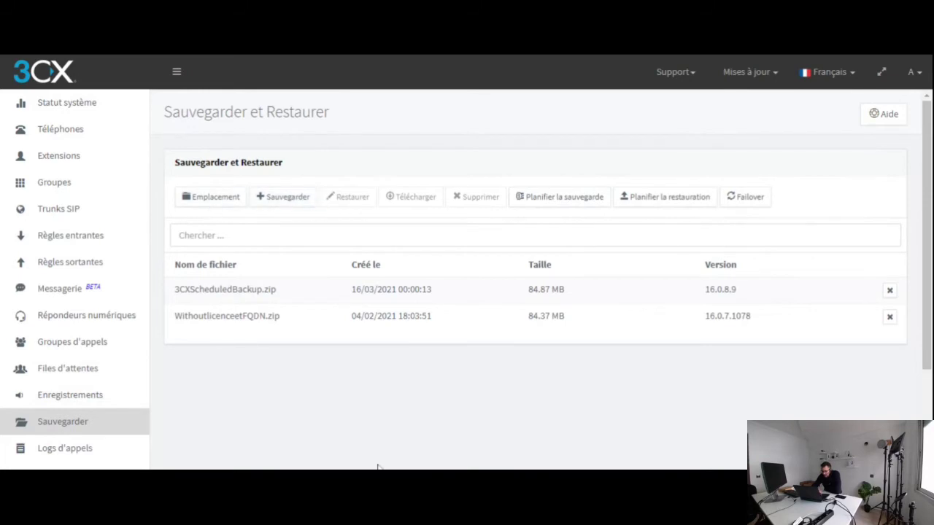
- Examine the backup location type and browse the local disk's backup directory, closing the location settings without saving
left_click(200, 210)
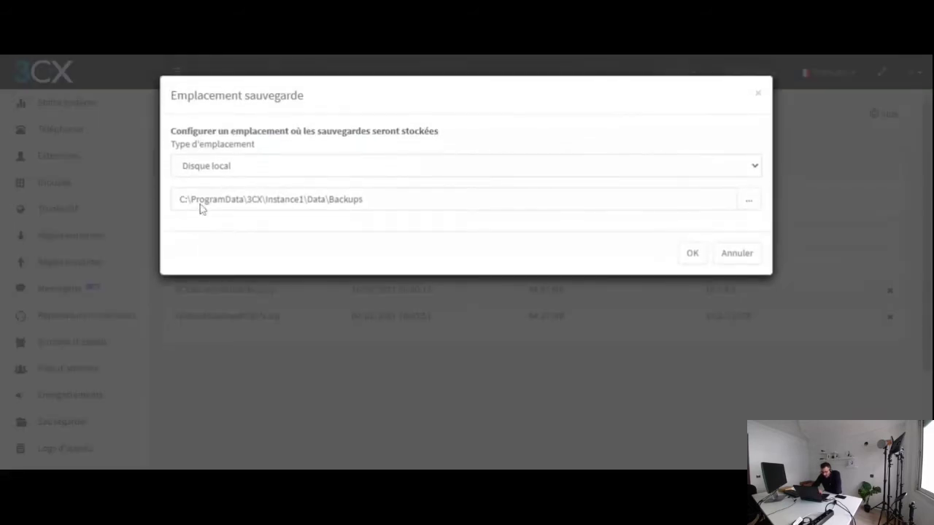
left_click(261, 170)
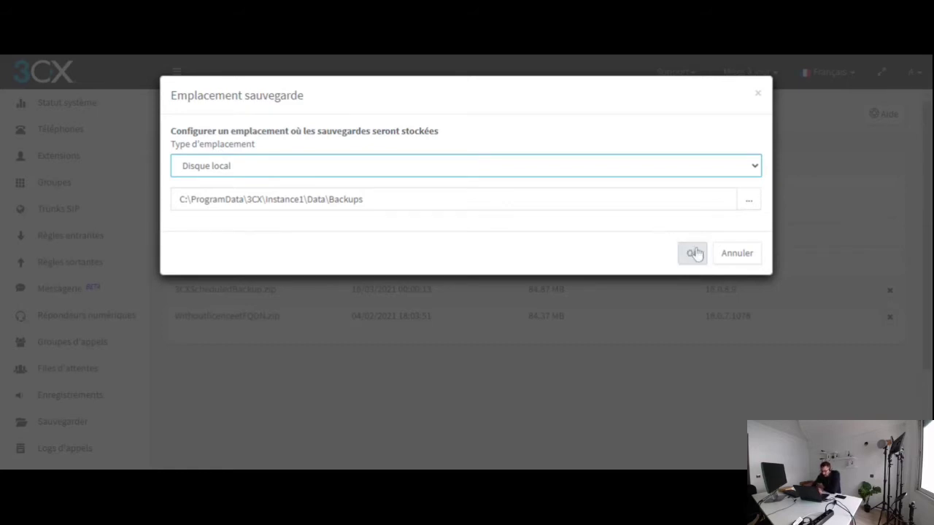
left_click(749, 198)
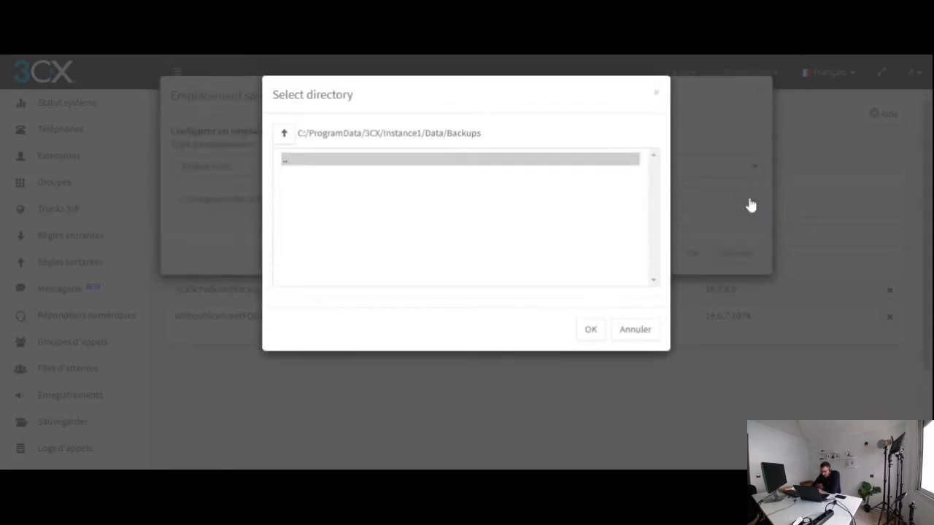
left_click(284, 134)
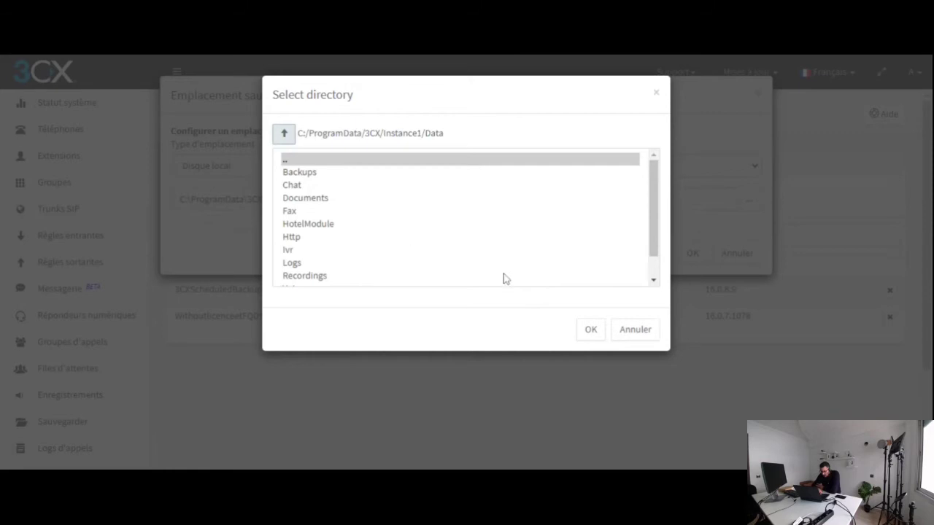
left_click(635, 329)
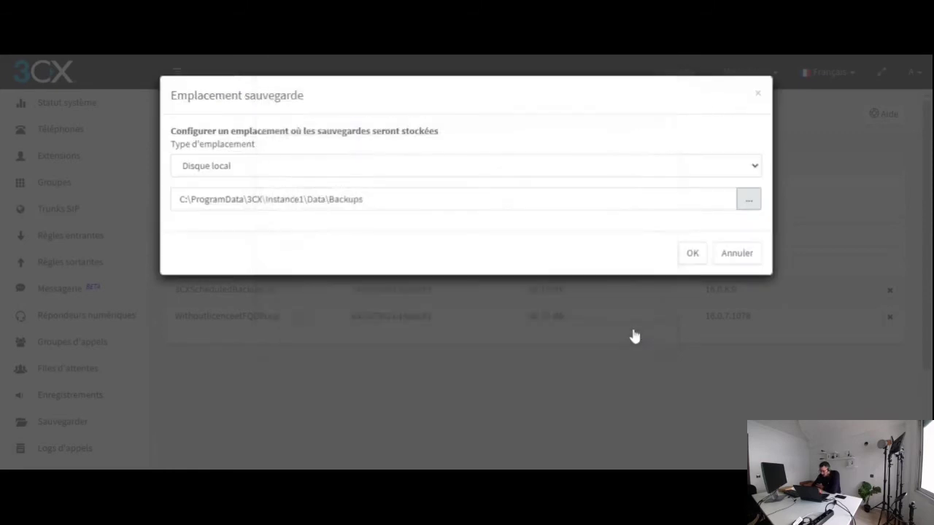
left_click(730, 255)
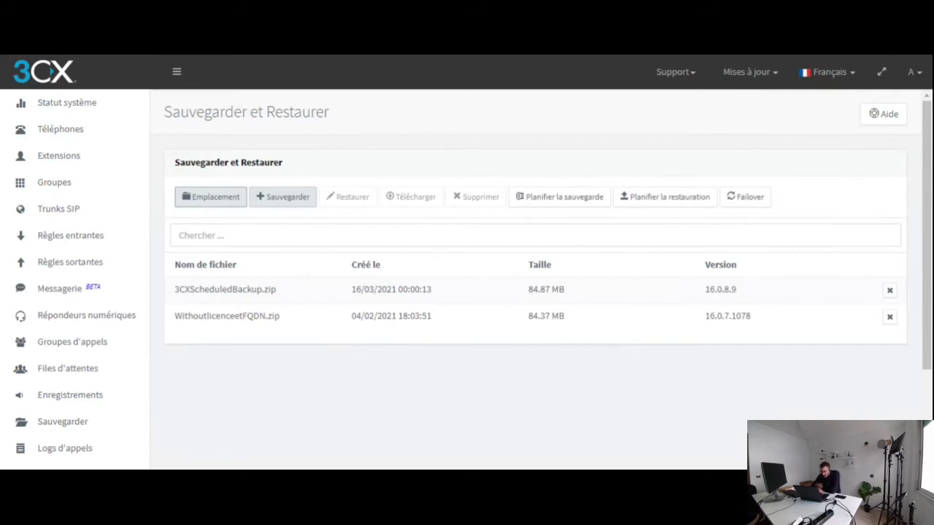
- Create a backup named Test including licence and FQDN information, custom templates, logos, firmwares and fax, voicemails and recordings
left_click(280, 197)
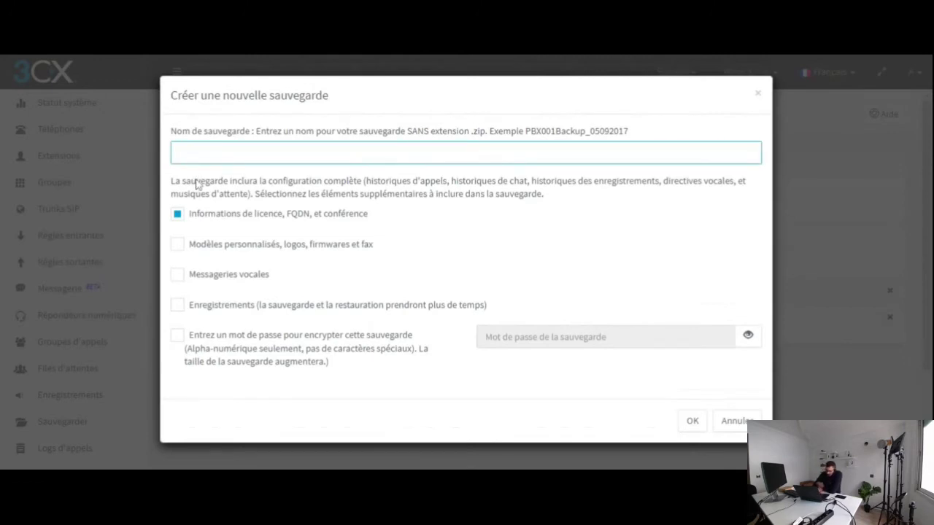
type("Test")
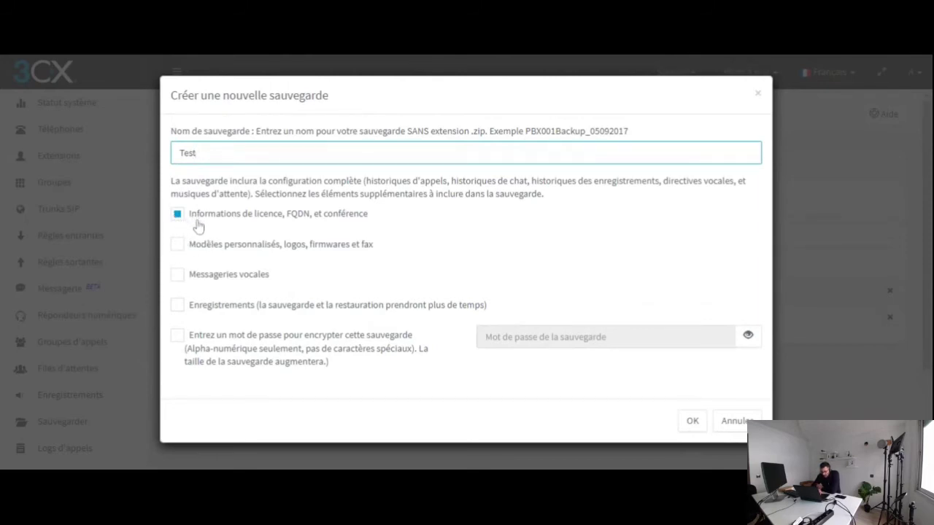
left_click(178, 245)
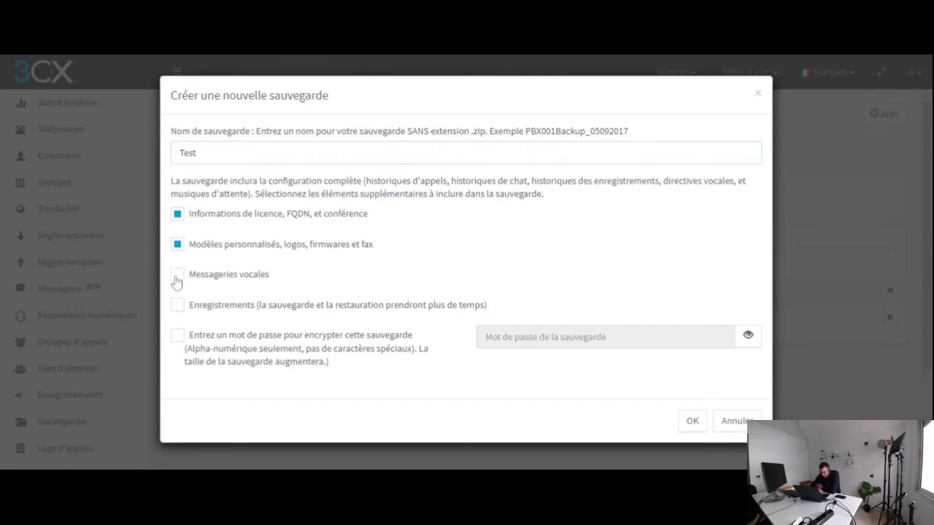
left_click(177, 277)
left_click(179, 308)
left_click(737, 422)
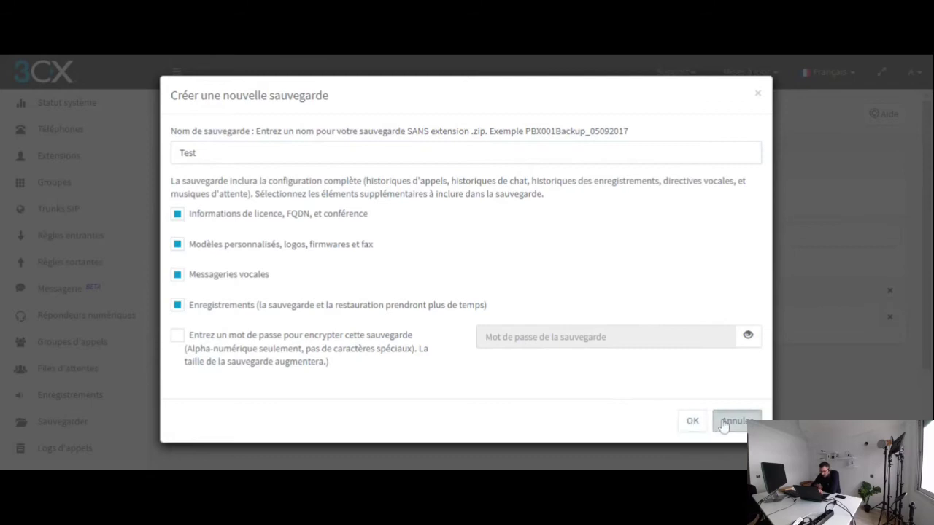
left_click(689, 425)
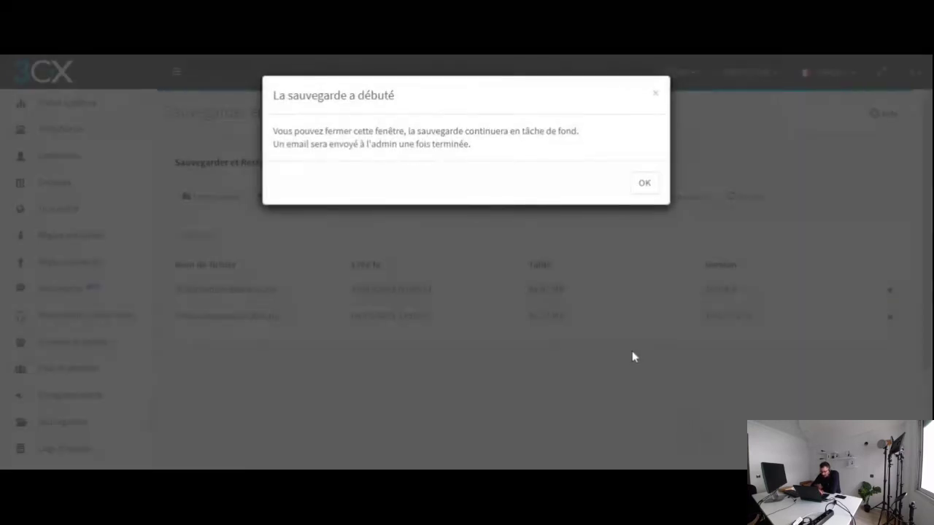
left_click(636, 187)
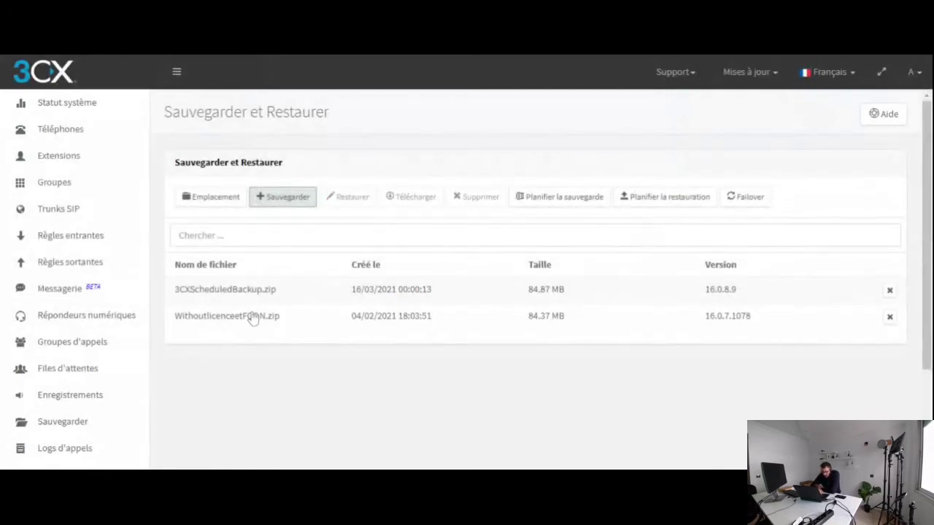
- Include custom templates, logos, firmwares and fax, voicemails and recordings in the scheduled backup settings
left_click(233, 294)
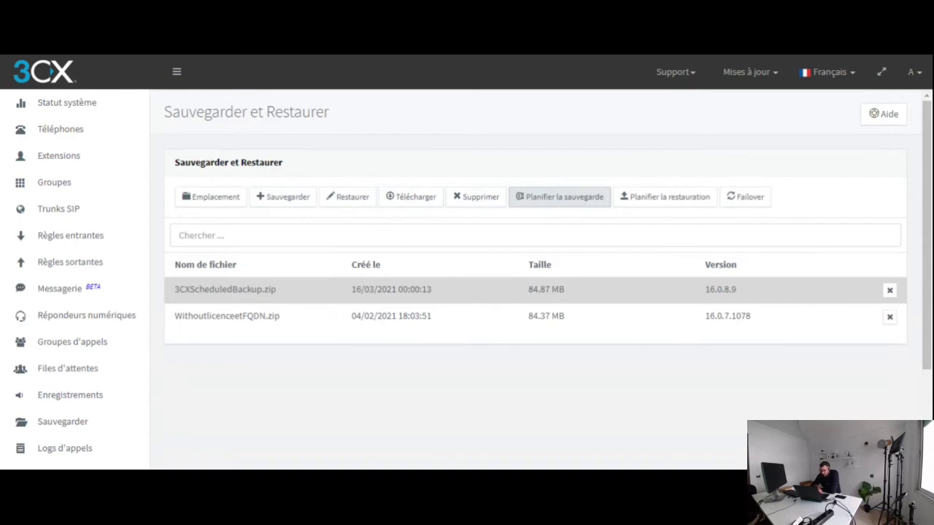
left_click(560, 197)
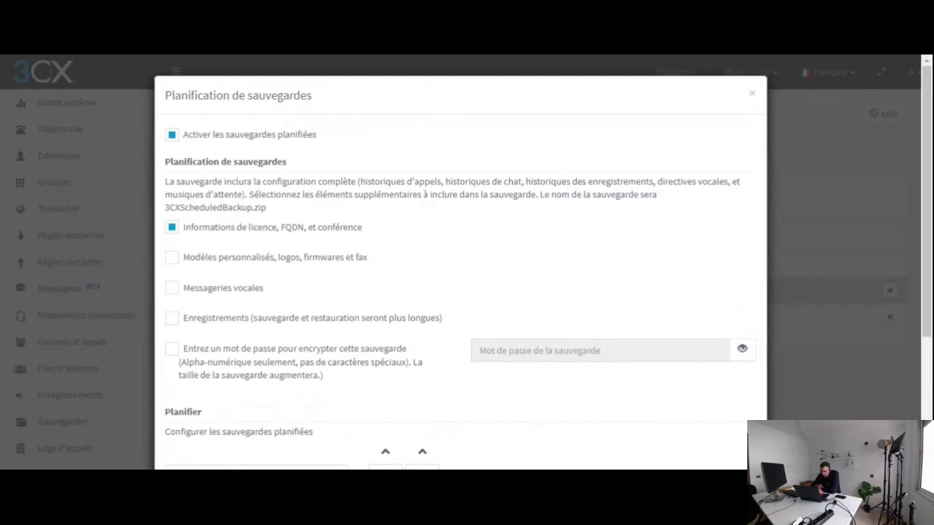
left_click(174, 262)
left_click(174, 292)
left_click(173, 319)
scroll(175, 321, "down", 2)
scroll(411, 304, "down", 1)
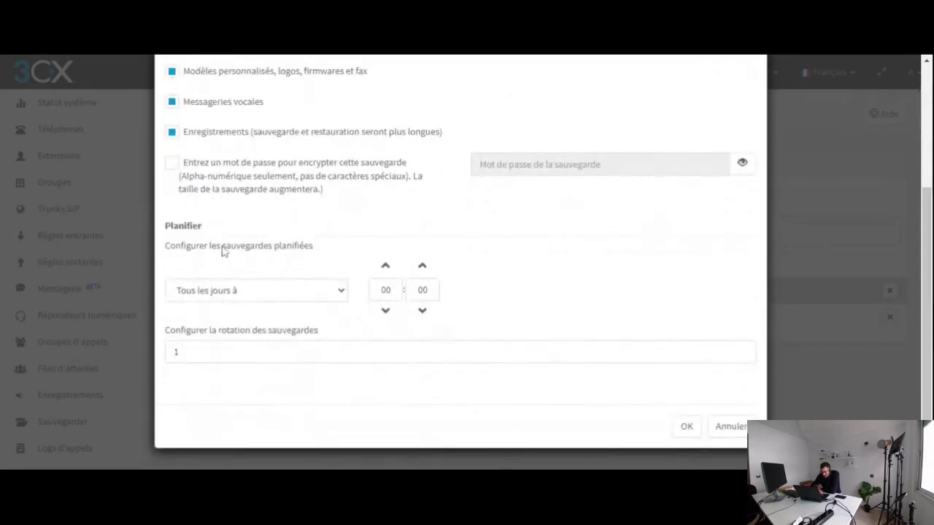
- Set the scheduled backup to weekly with a rotation of 5, and cancel the scheduling changes
left_click(259, 292)
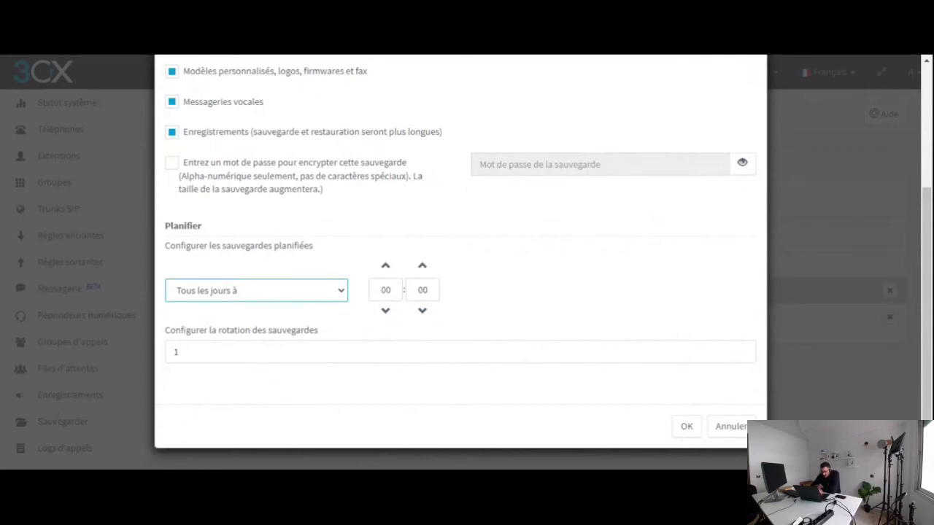
key("Down")
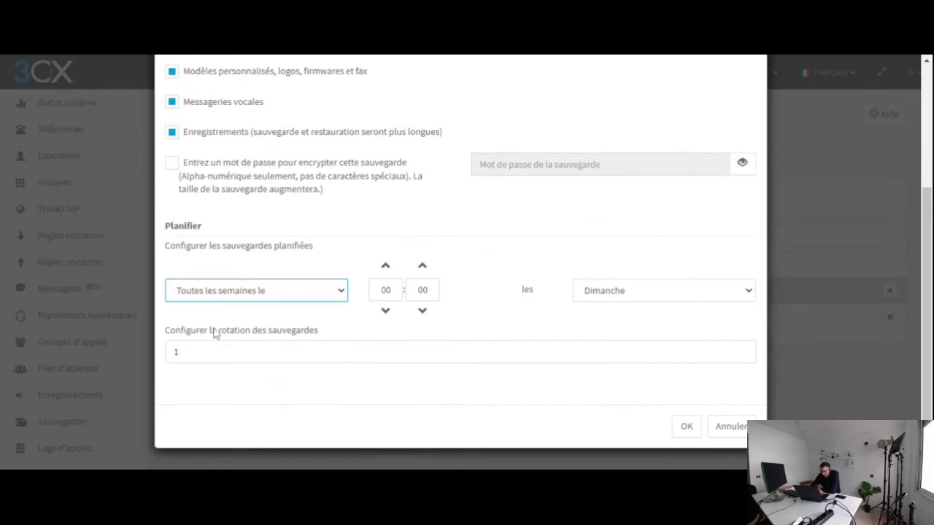
left_click(179, 351)
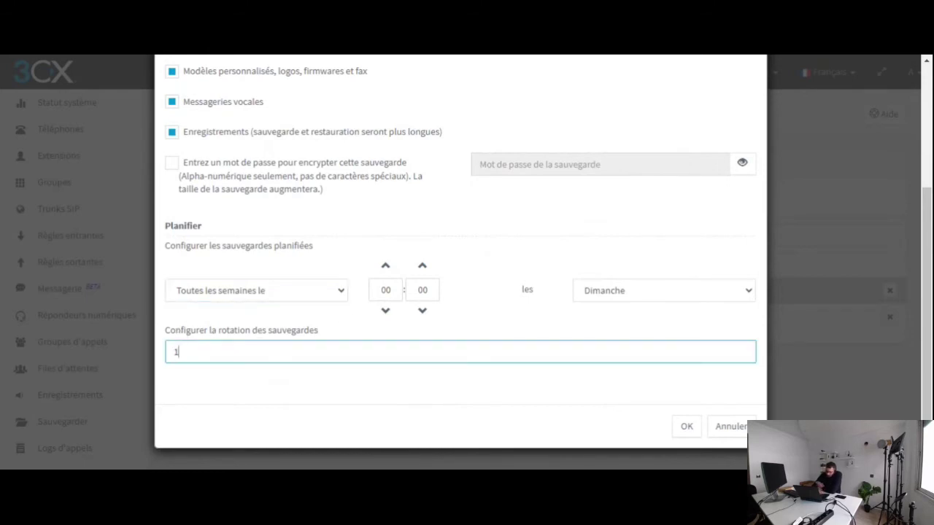
key("BackSpace")
type("3")
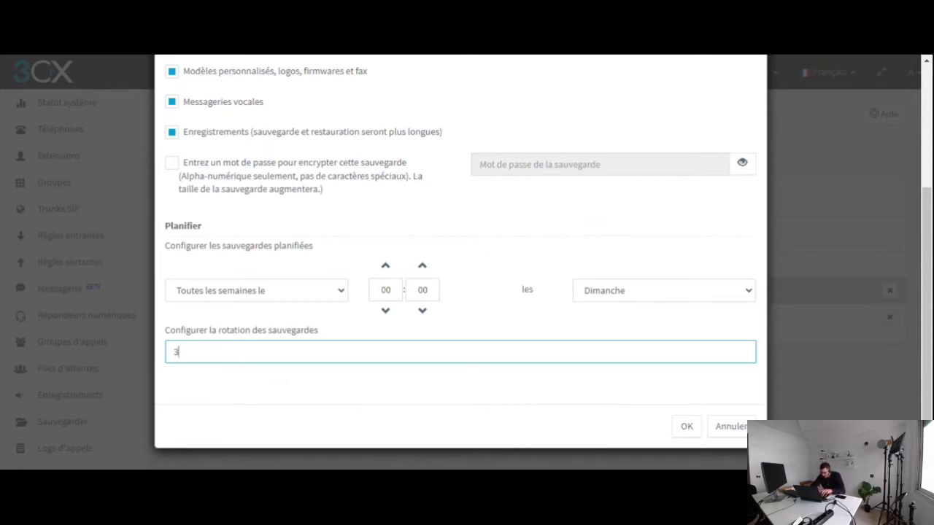
key("BackSpace")
type("5")
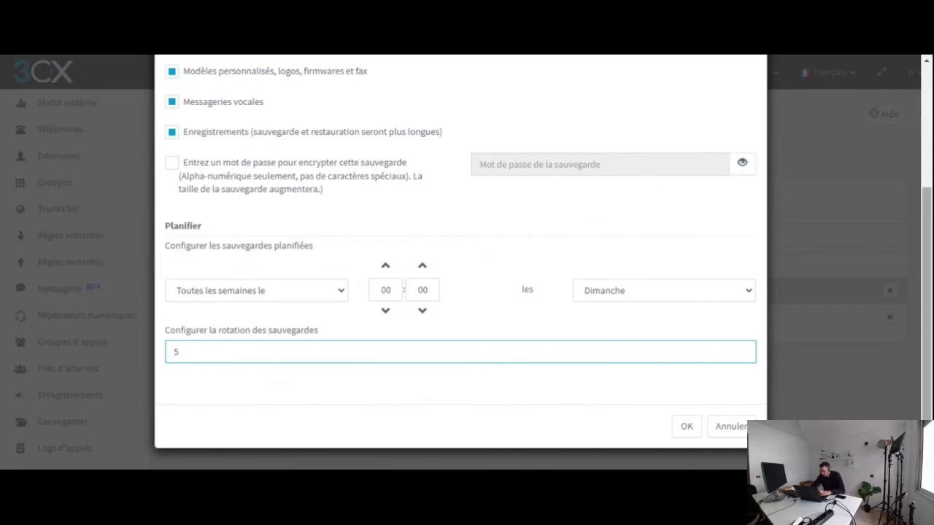
left_click(740, 458)
scroll(740, 458, "up", 3)
scroll(740, 459, "down", 3)
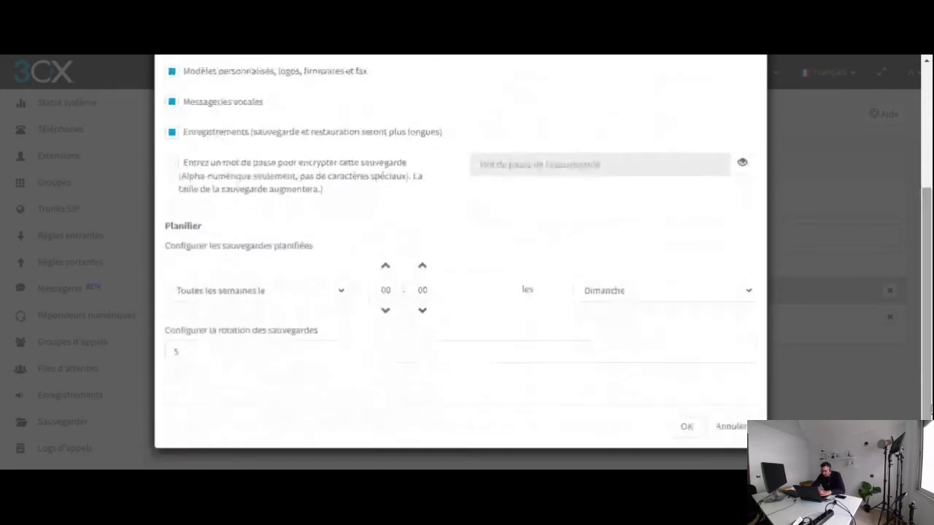
left_click(724, 426)
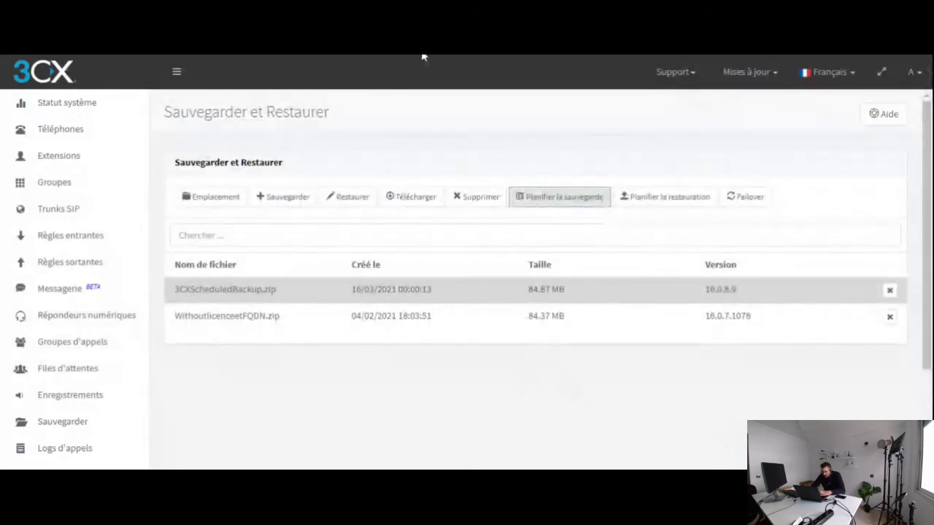
- Reload the backup list, enable scheduled restores in the restore scheduling settings, and cancel them without saving
key("F5")
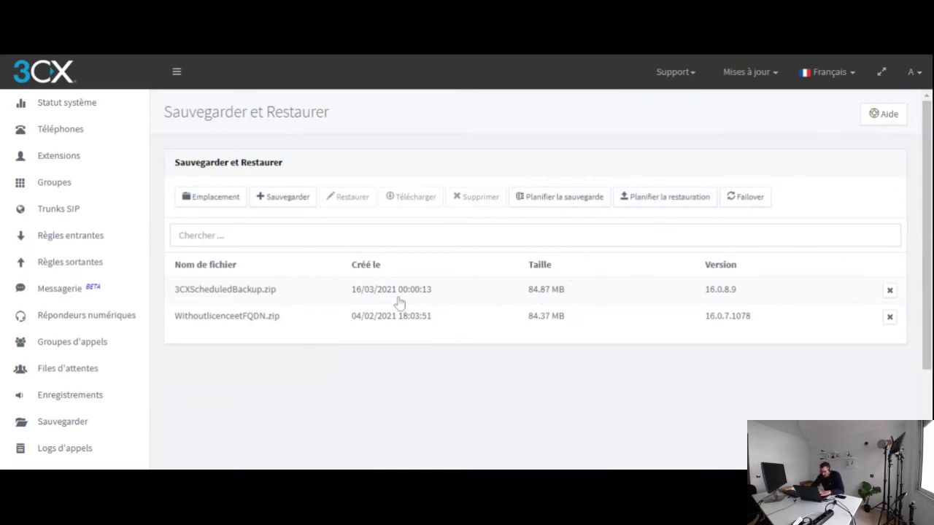
left_click(687, 201)
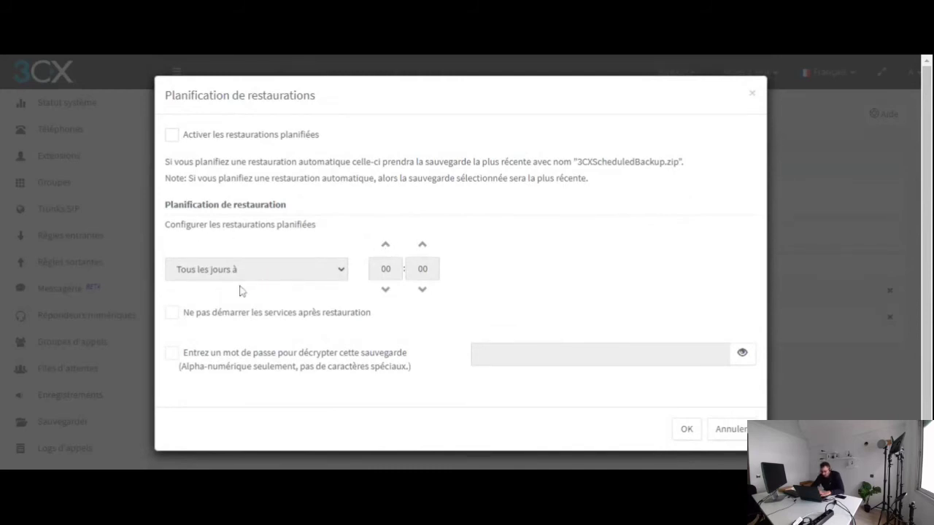
left_click(227, 136)
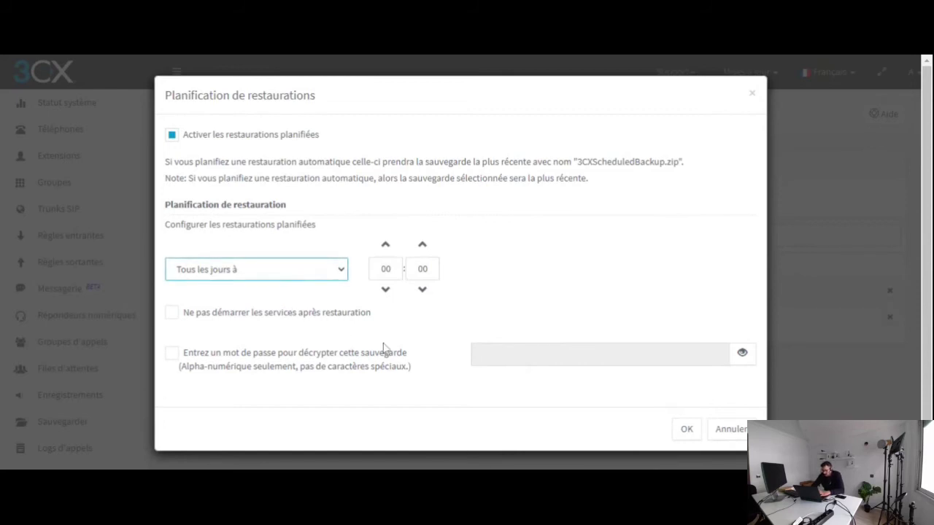
left_click(718, 431)
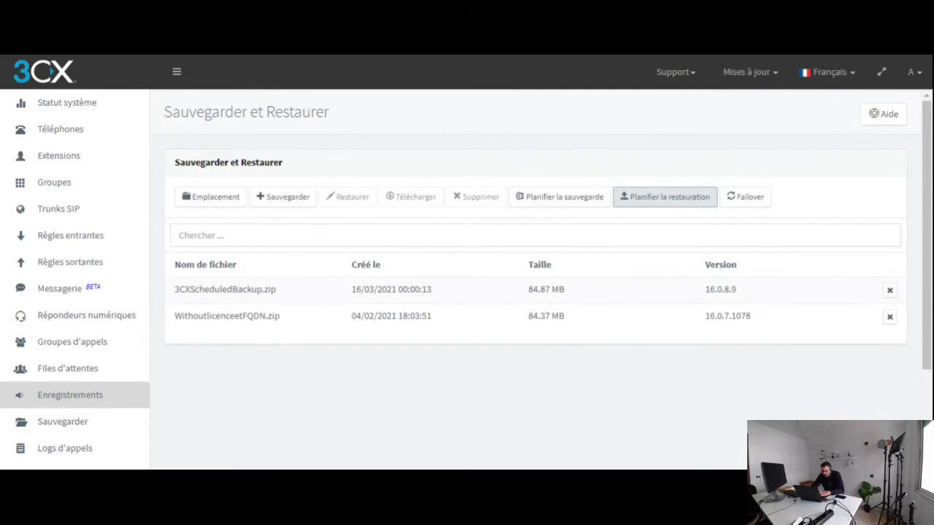
- Check the local storage folder configured for call recordings and return to the backup section without changing it
left_click(73, 398)
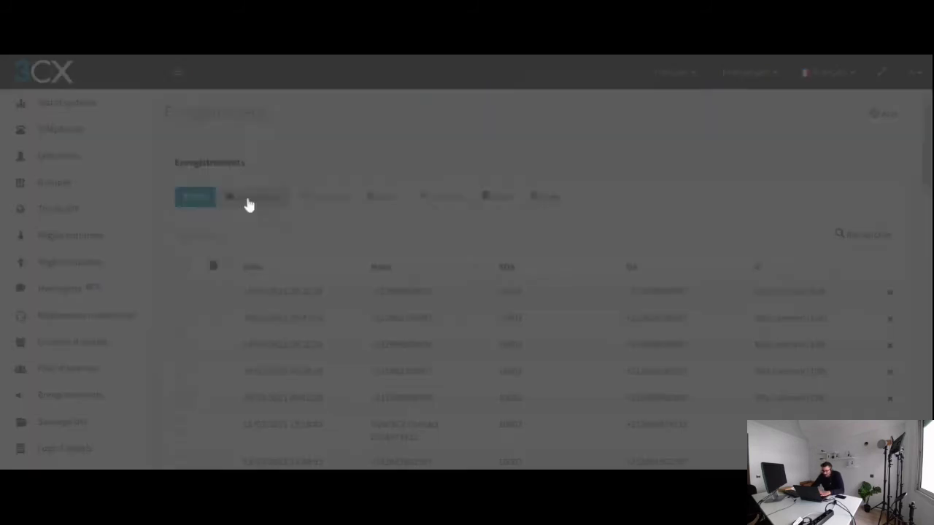
left_click(248, 197)
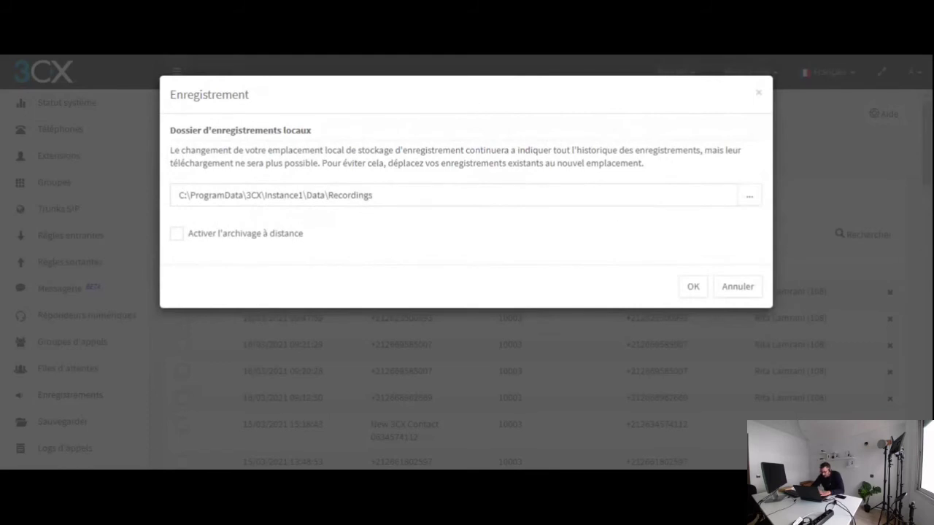
left_click(372, 195)
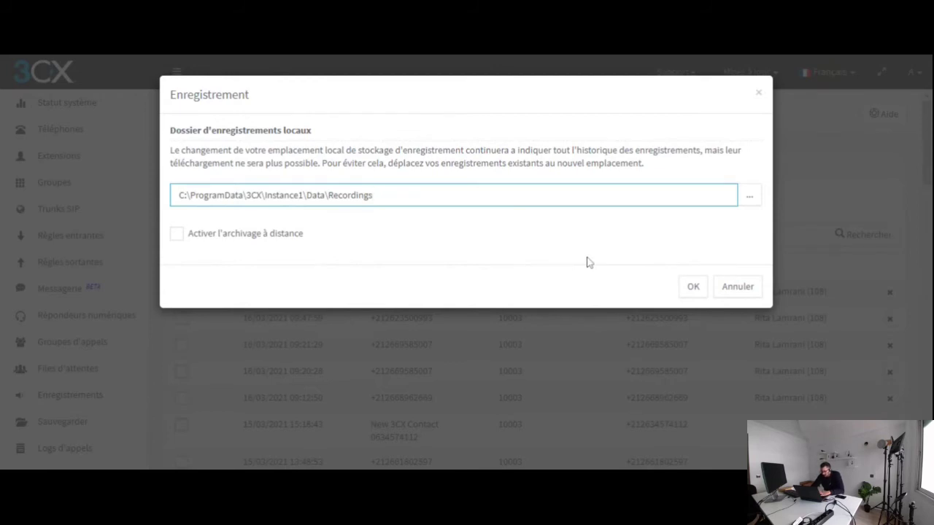
left_click(738, 287)
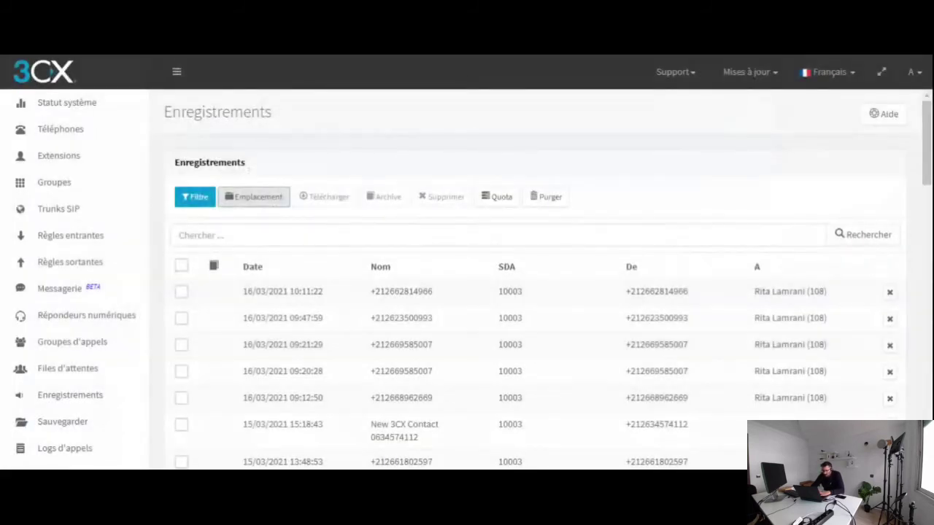
left_click(70, 424)
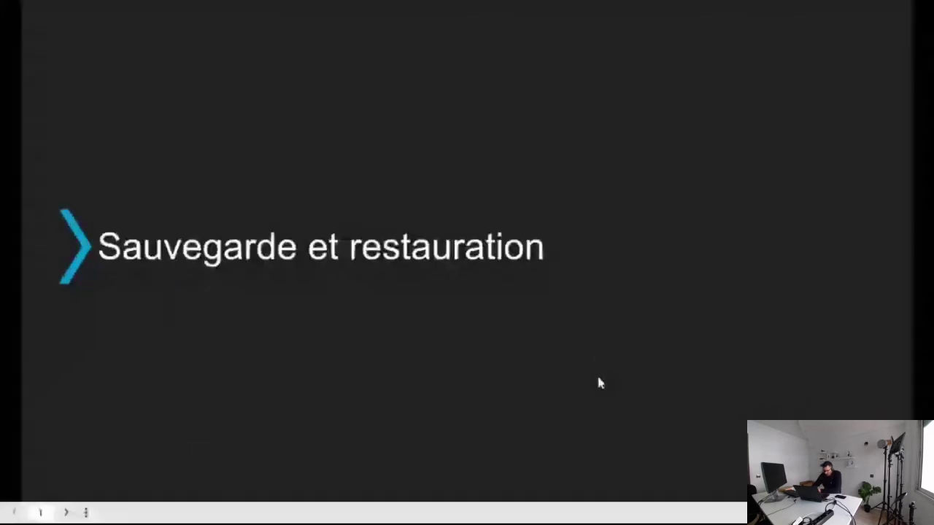
left_click(599, 381)
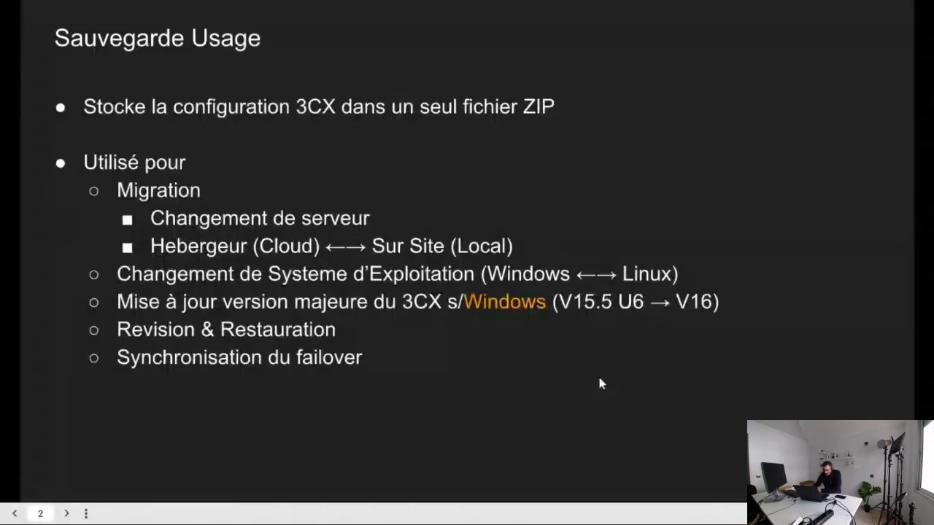